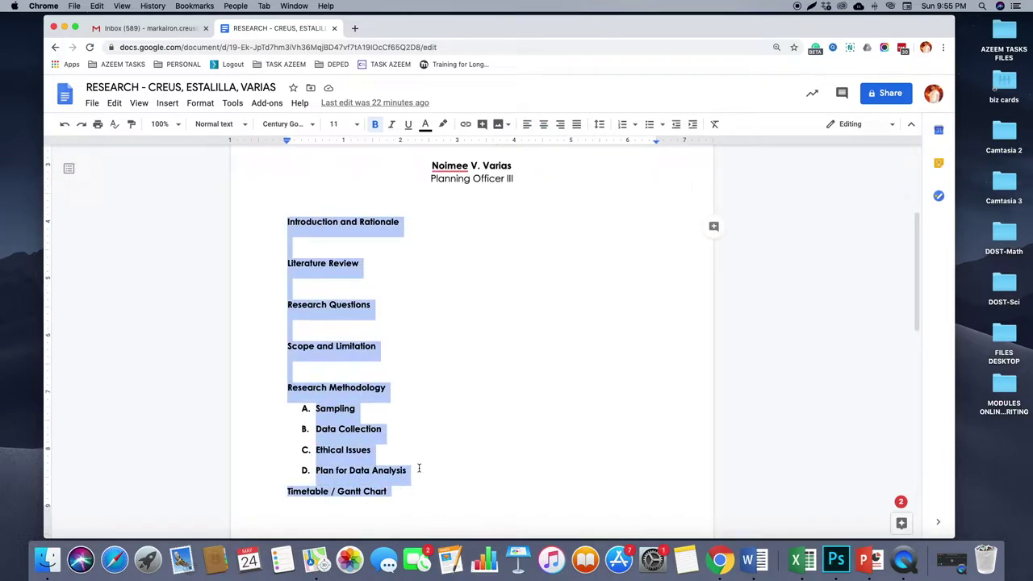
# - Review the research proposal's outline from the title and authors through the section headings to References
pyautogui.scroll(-3, 419, 469)
pyautogui.scroll(2, 418, 468)
pyautogui.click(288, 275)
pyautogui.moveTo(289, 175); pyautogui.dragTo(411, 468)
pyautogui.click(363, 478)
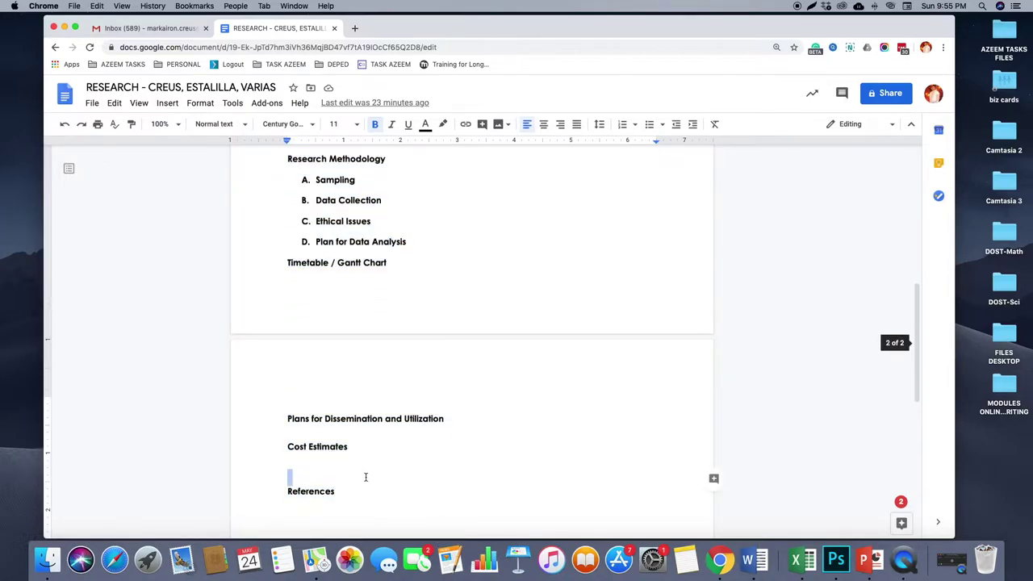
pyautogui.scroll(4, 363, 478)
pyautogui.click(304, 302)
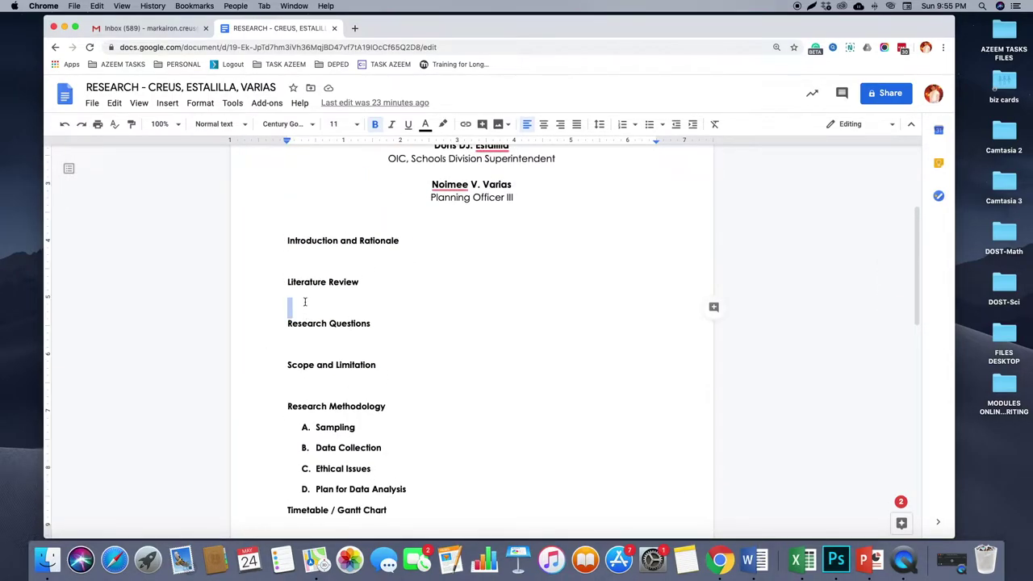
pyautogui.click(417, 333)
pyautogui.scroll(2, 419, 337)
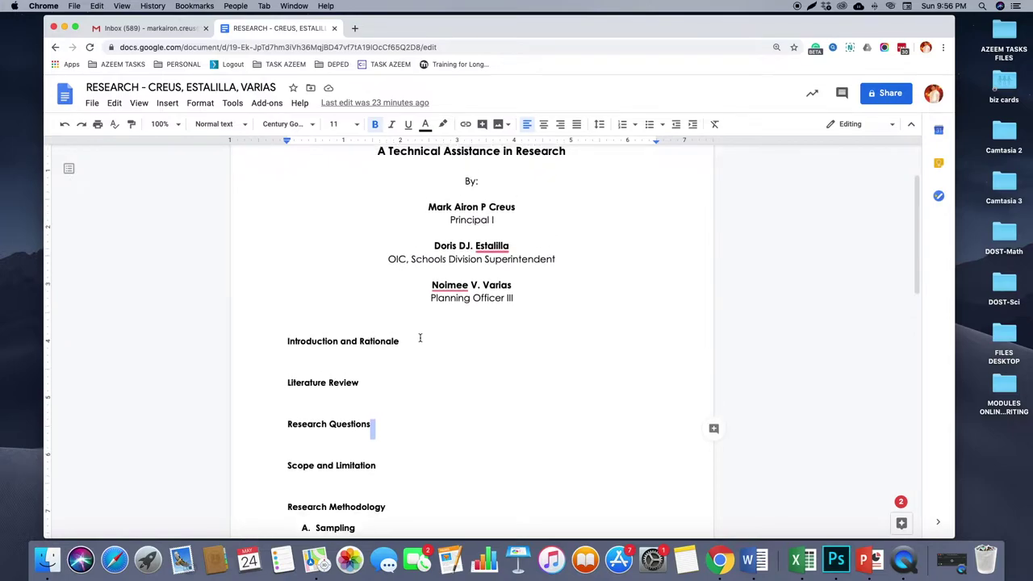
pyautogui.scroll(3, 419, 337)
pyautogui.click(475, 298)
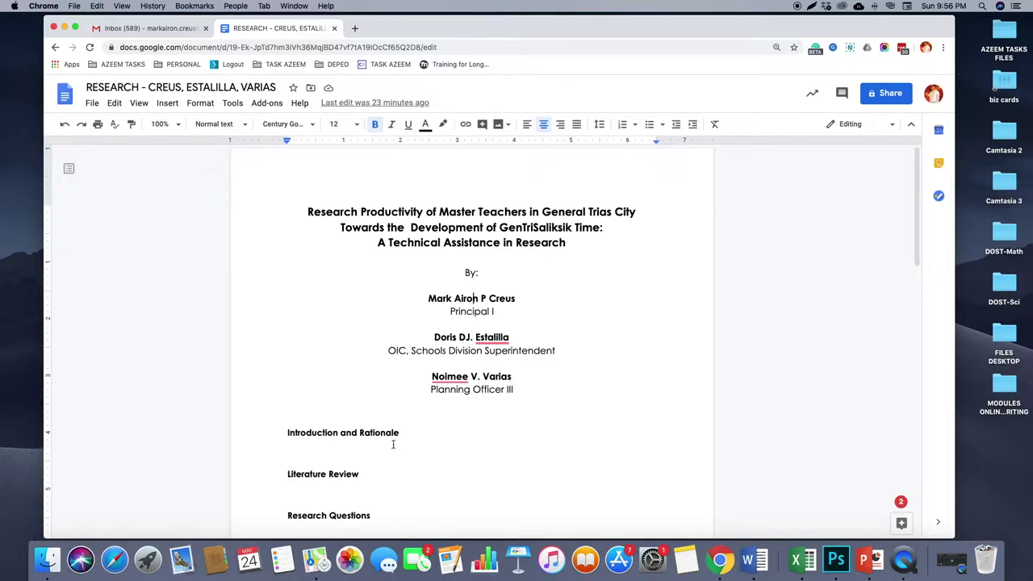
# - Insert a blank line between the Plans for Dissemination and Utilization heading and the Cost Estimates heading
pyautogui.scroll(-5, 393, 440)
pyautogui.scroll(-6, 392, 439)
pyautogui.moveTo(332, 449); pyautogui.dragTo(286, 462)
pyautogui.click(354, 462)
pyautogui.press('Return')
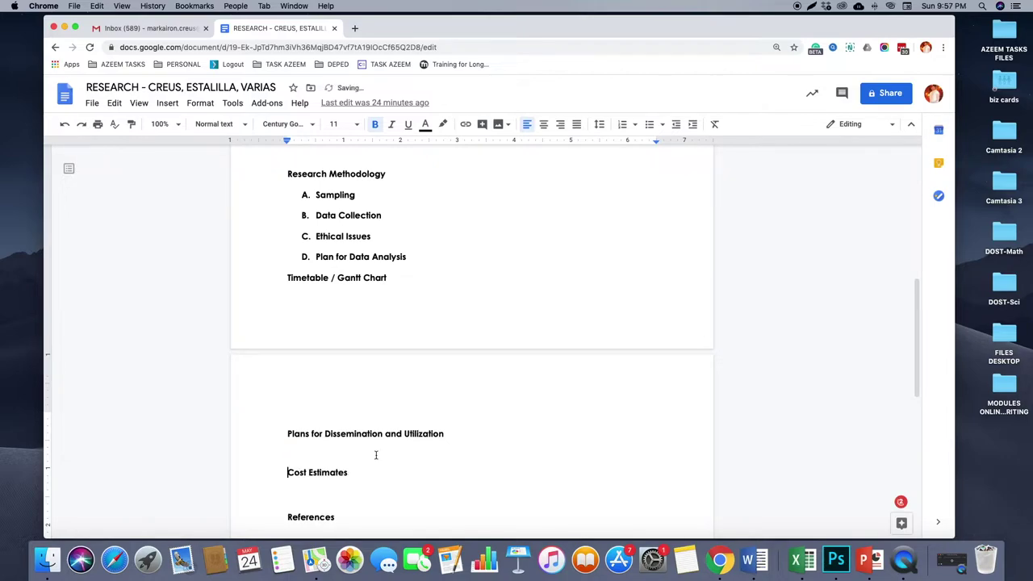
# - Start sharing the research document and add the Planning Officer III co-author's e-mail address as a recipient
pyautogui.scroll(11, 374, 455)
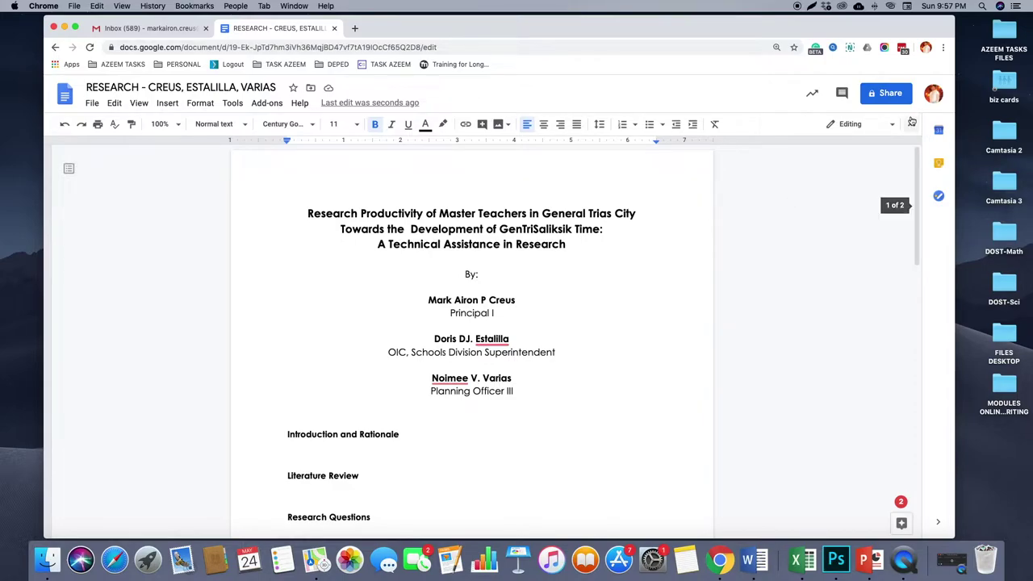
pyautogui.click(886, 95)
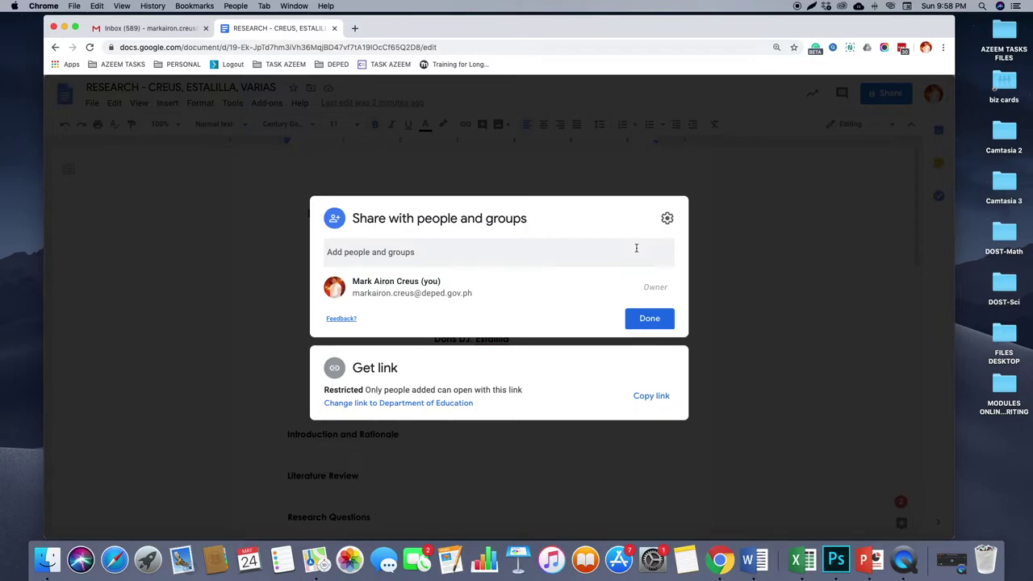
pyautogui.click(345, 254)
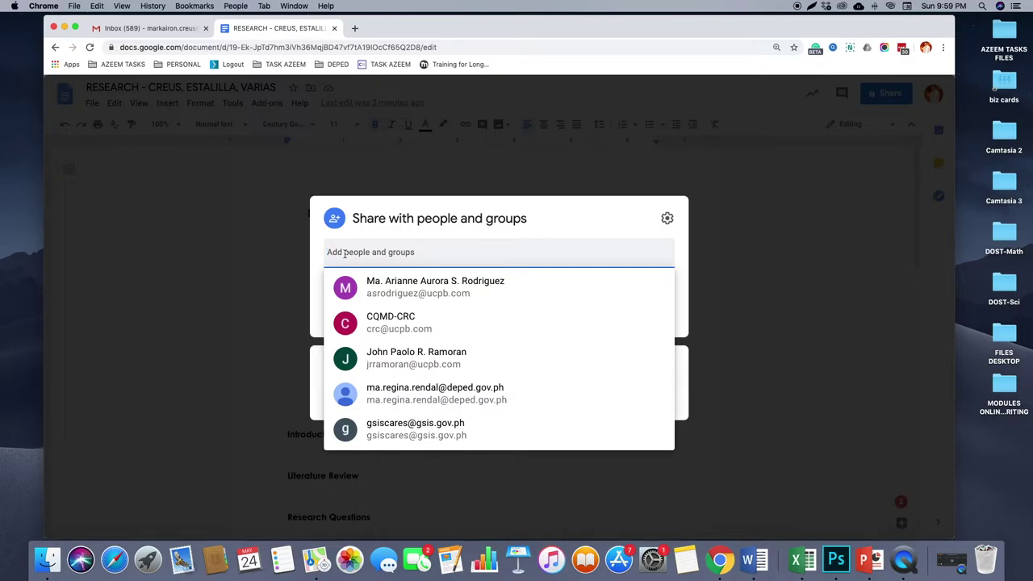
pyautogui.press('cmd+v')
pyautogui.press('BackSpace')
pyautogui.press('BackSpace')
pyautogui.press('BackSpace')
pyautogui.press('BackSpace')
pyautogui.press('BackSpace')
pyautogui.press('BackSpace')
pyautogui.press('BackSpace')
pyautogui.press('BackSpace')
pyautogui.press('BackSpace')
pyautogui.press('BackSpace')
pyautogui.press('BackSpace')
pyautogui.press('BackSpace')
pyautogui.press('BackSpace')
pyautogui.press('BackSpace')
pyautogui.press('BackSpace')
pyautogui.press('BackSpace')
pyautogui.press('BackSpace')
pyautogui.press('BackSpace')
pyautogui.press('BackSpace')
pyautogui.press('BackSpace')
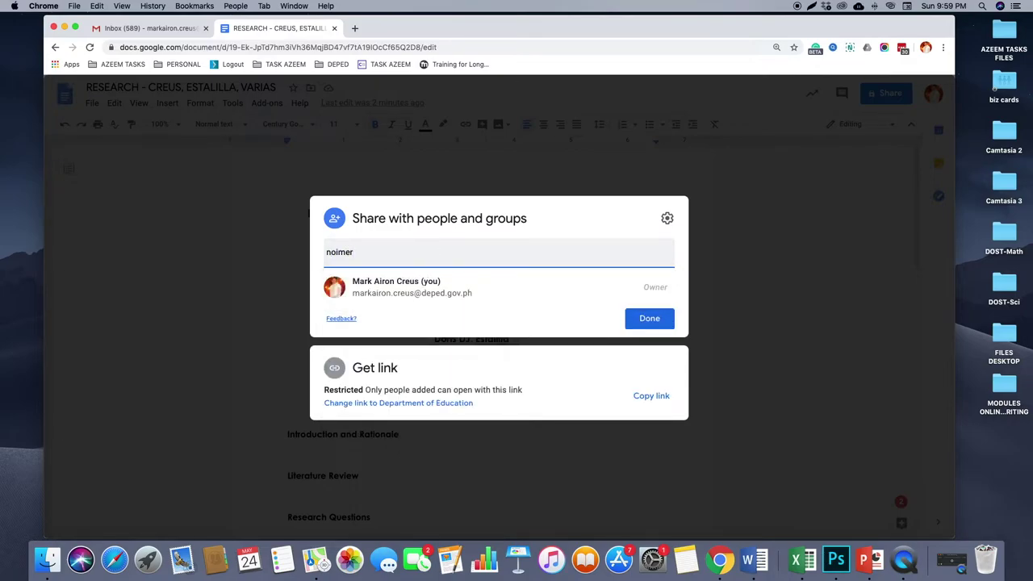
pyautogui.press('BackSpace')
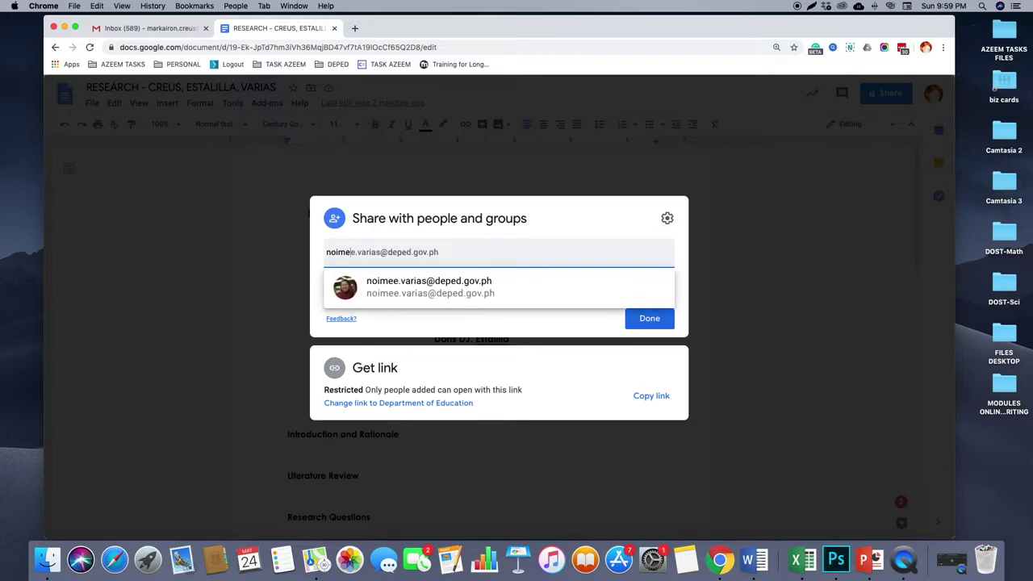
pyautogui.click(398, 290)
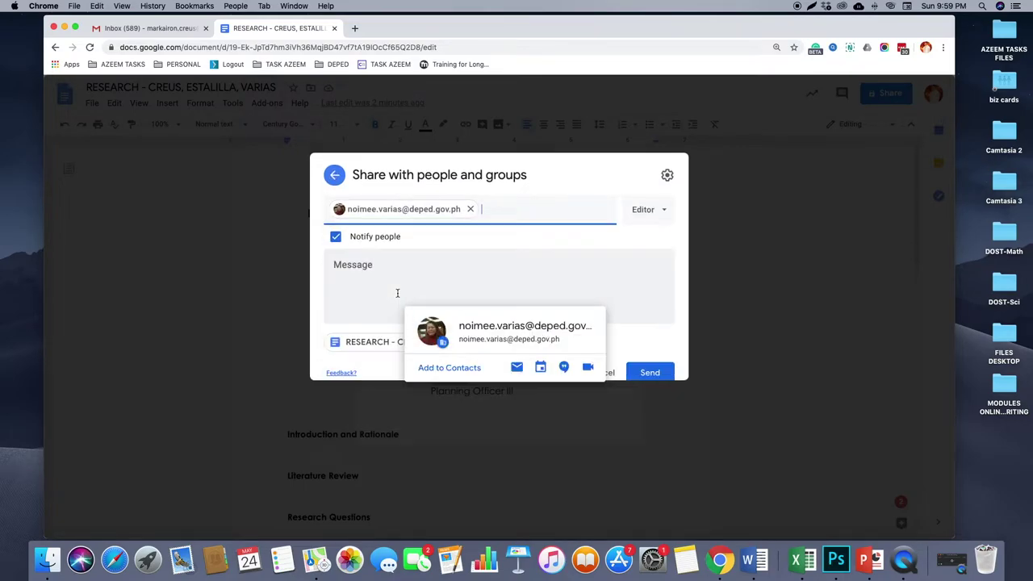
# - Keep the recipients' role as Editor and add the Superintendent co-author, using the second suggested e-mail address
pyautogui.click(648, 211)
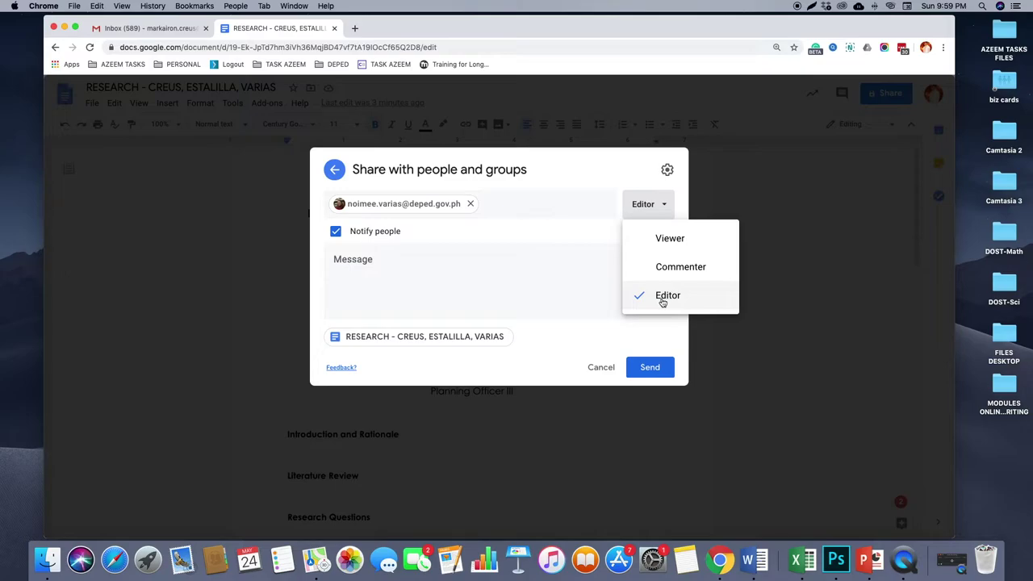
pyautogui.click(662, 298)
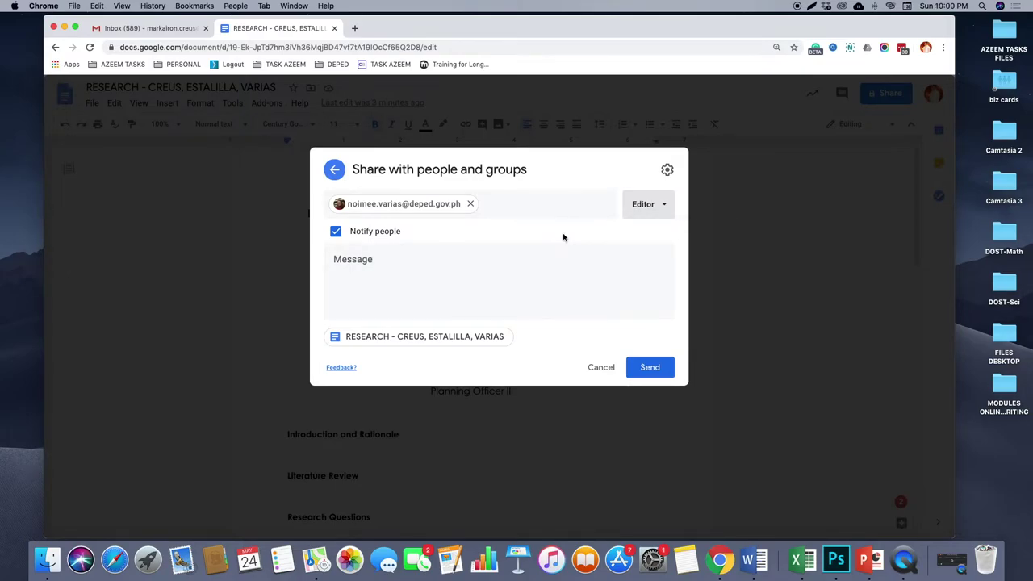
pyautogui.click(508, 207)
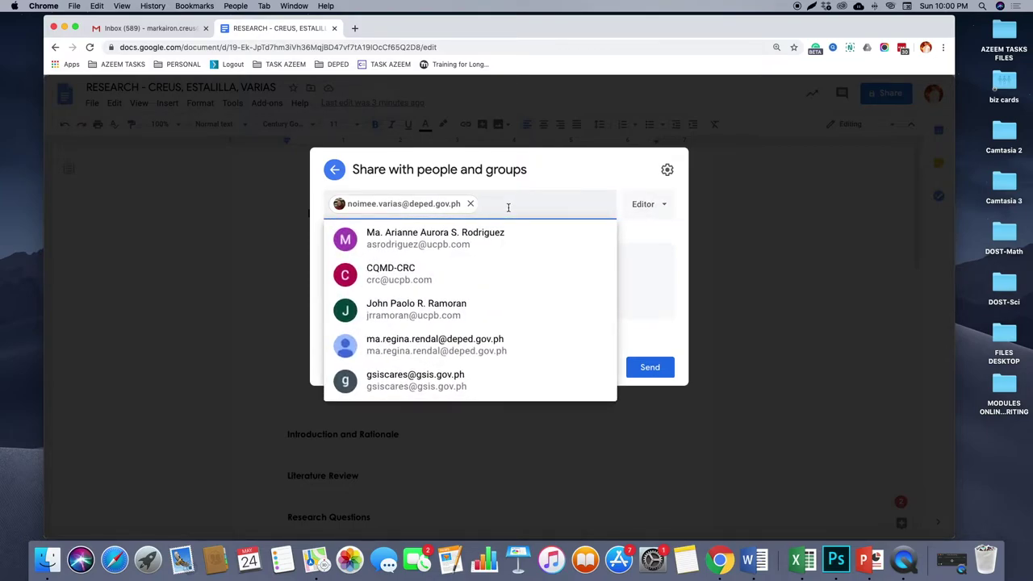
pyautogui.write('doris')
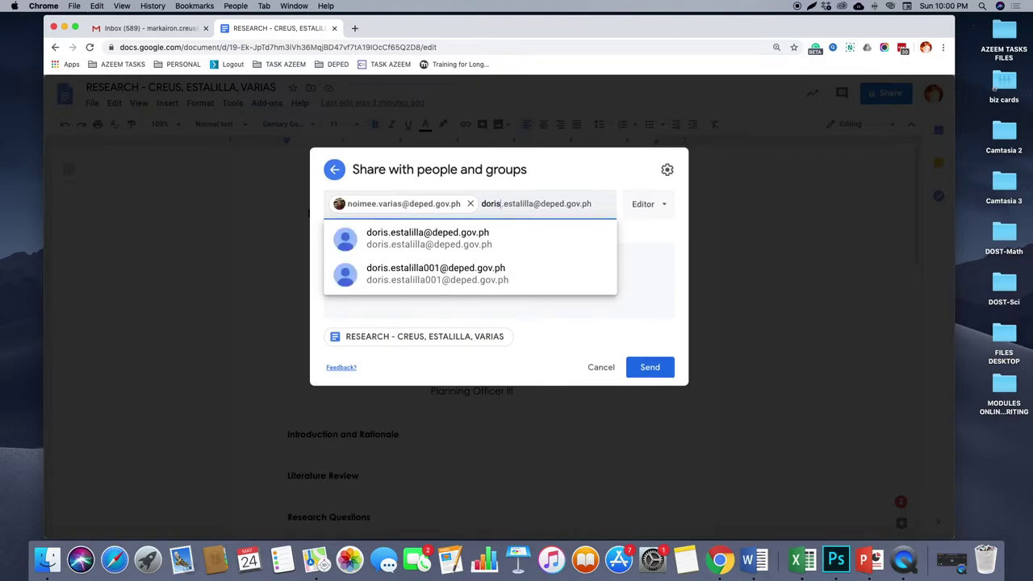
pyautogui.click(460, 274)
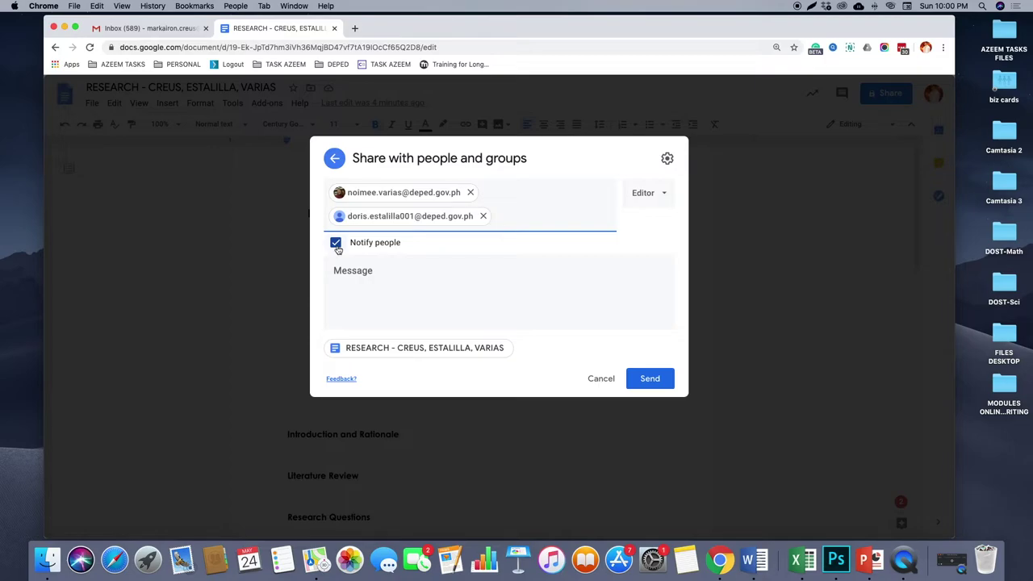
# - Leave notification of the recipients enabled and send the sharing invitation without a message
pyautogui.click(337, 248)
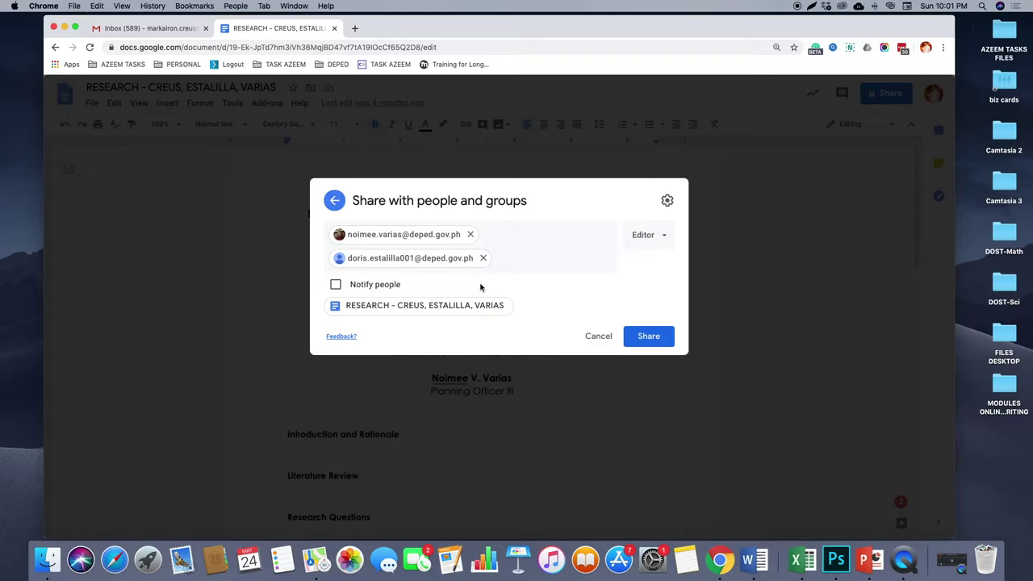
pyautogui.click(336, 284)
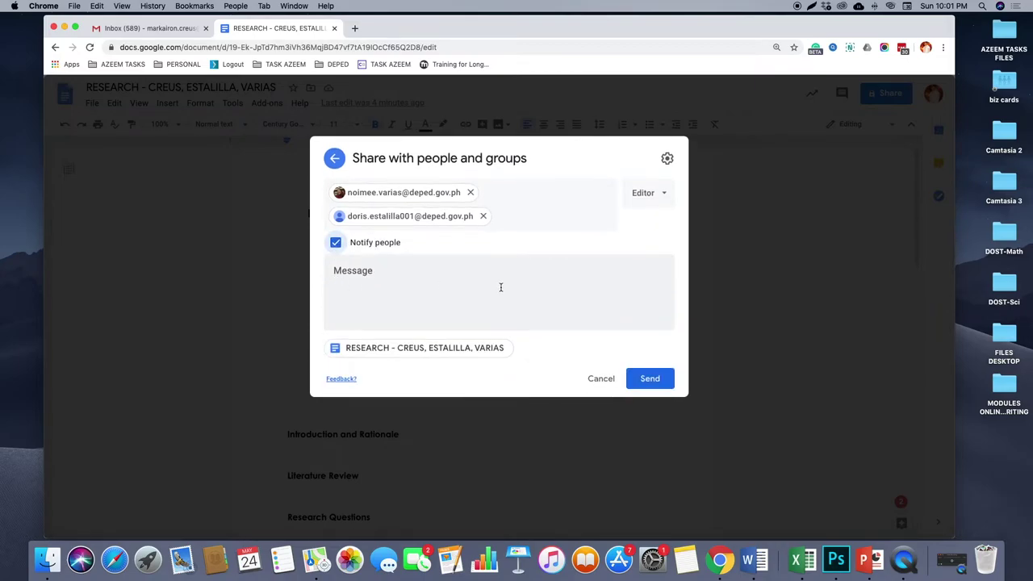
pyautogui.click(649, 382)
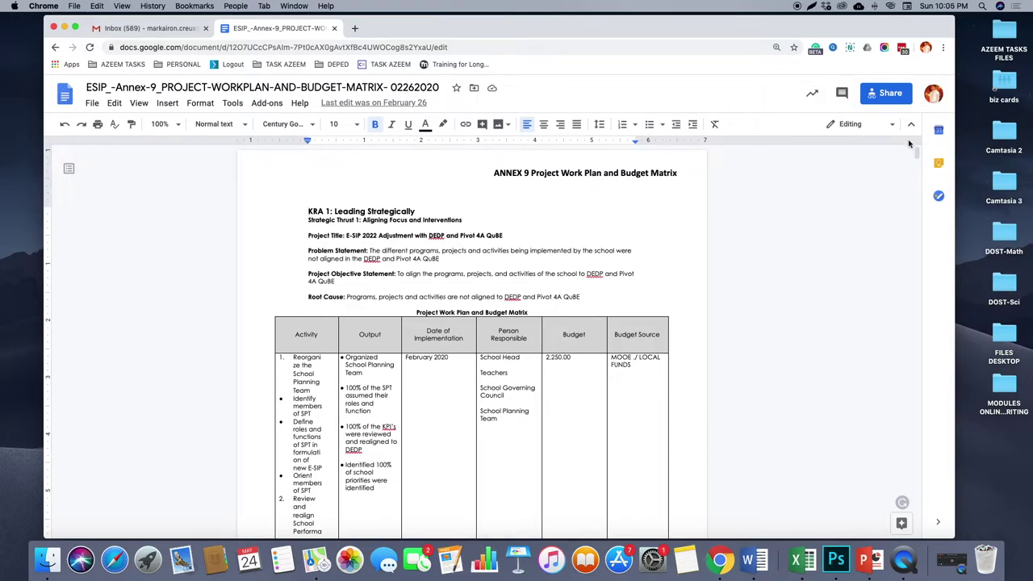
# - Set the work plan document's link to Viewer for anyone with the link, copy the link and finish sharing
pyautogui.click(885, 96)
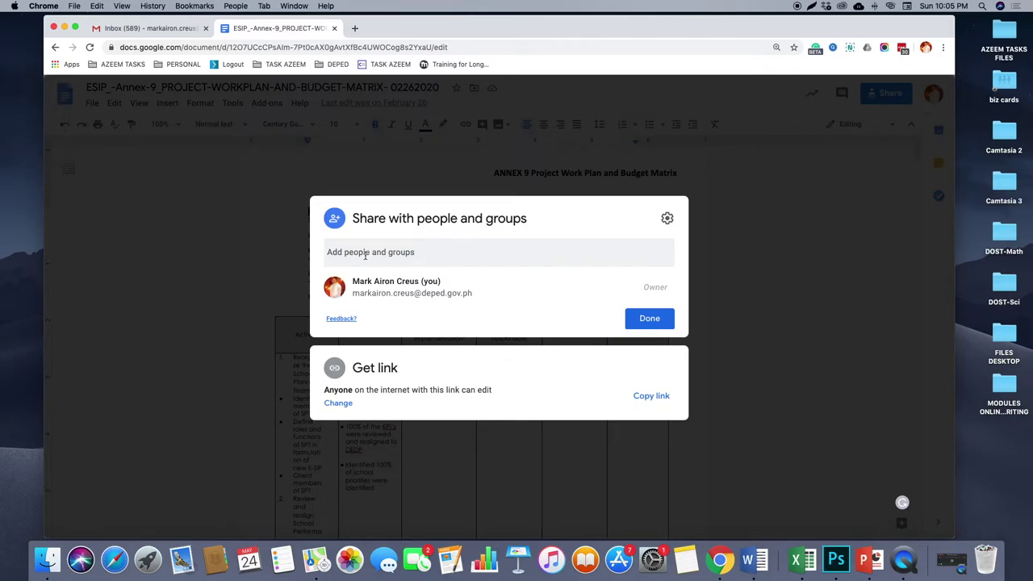
pyautogui.click(365, 252)
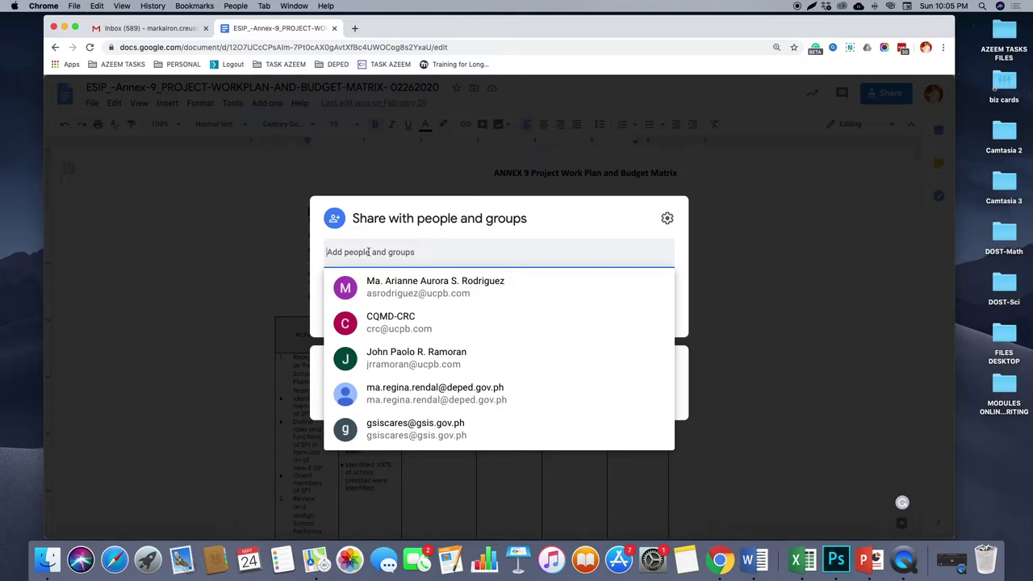
pyautogui.press('Escape')
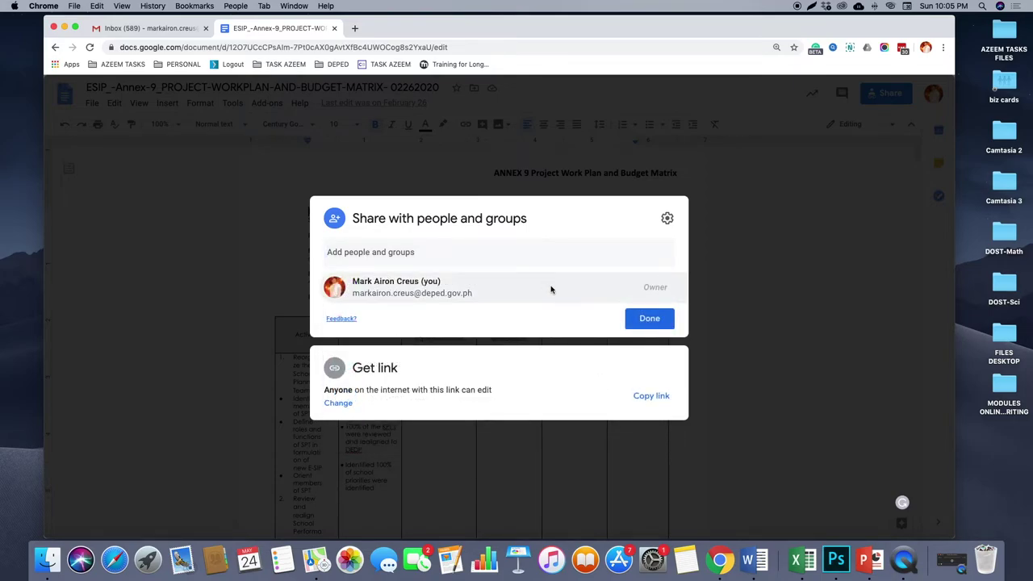
pyautogui.click(337, 403)
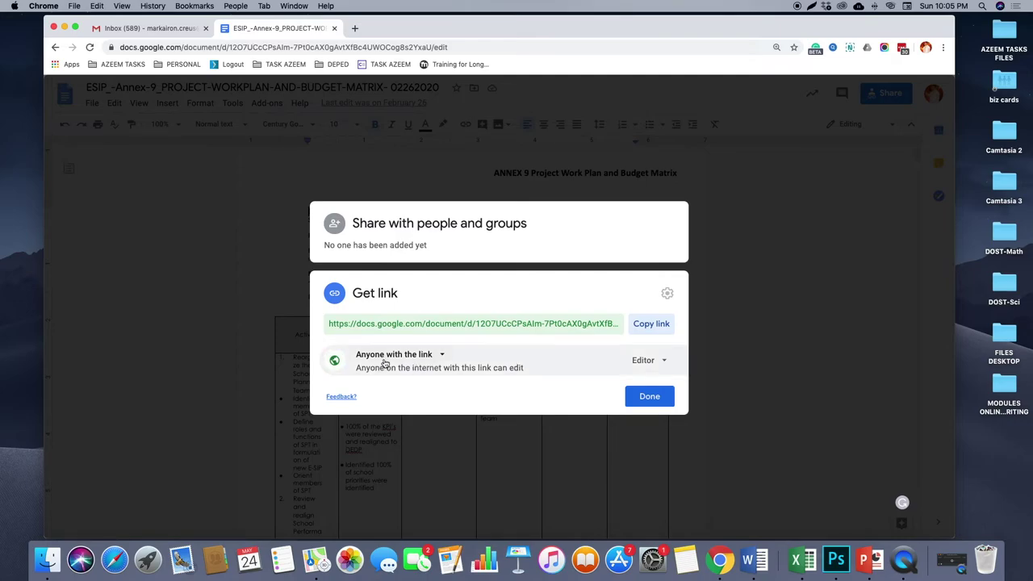
pyautogui.click(648, 361)
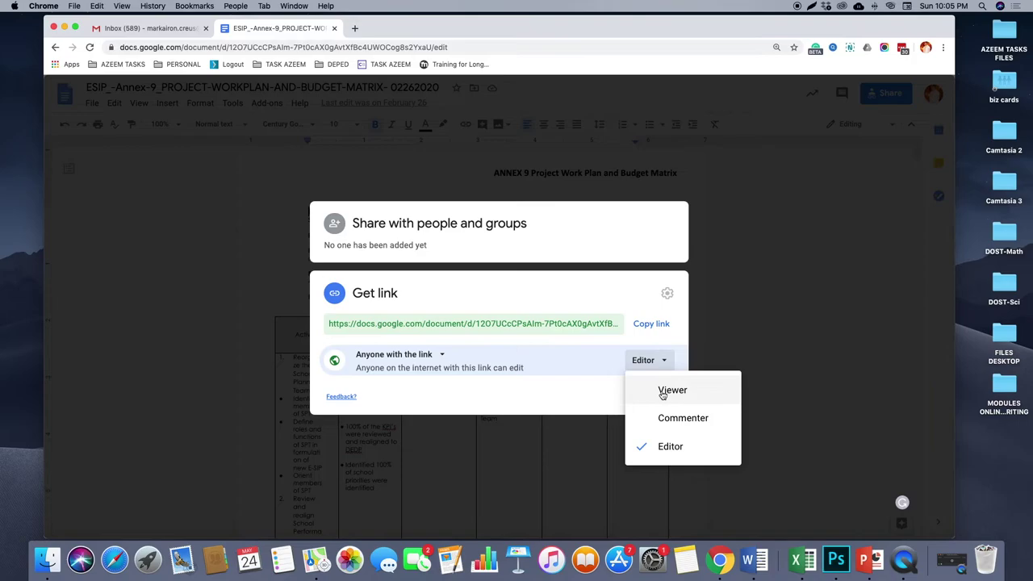
pyautogui.click(667, 392)
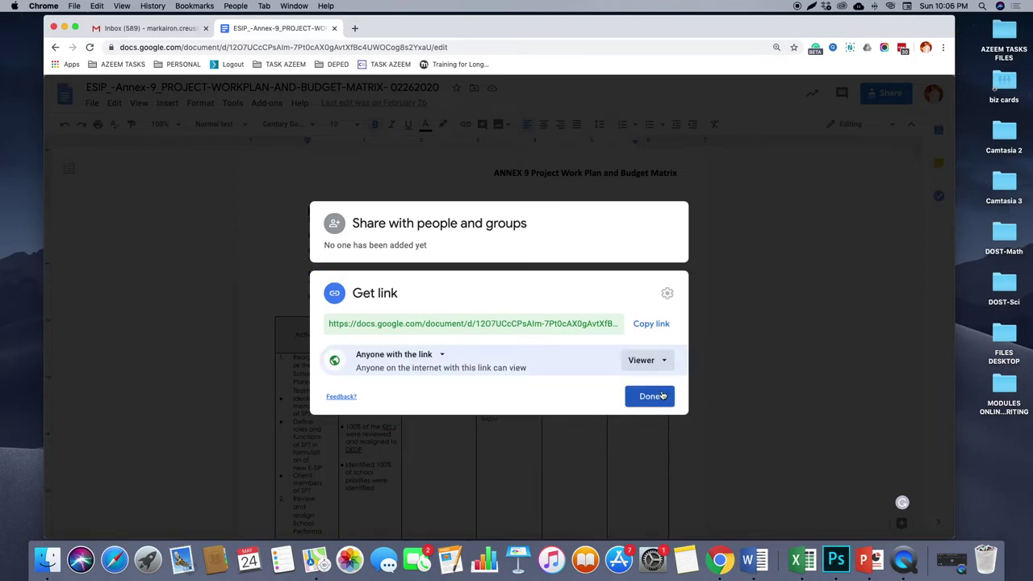
pyautogui.click(645, 326)
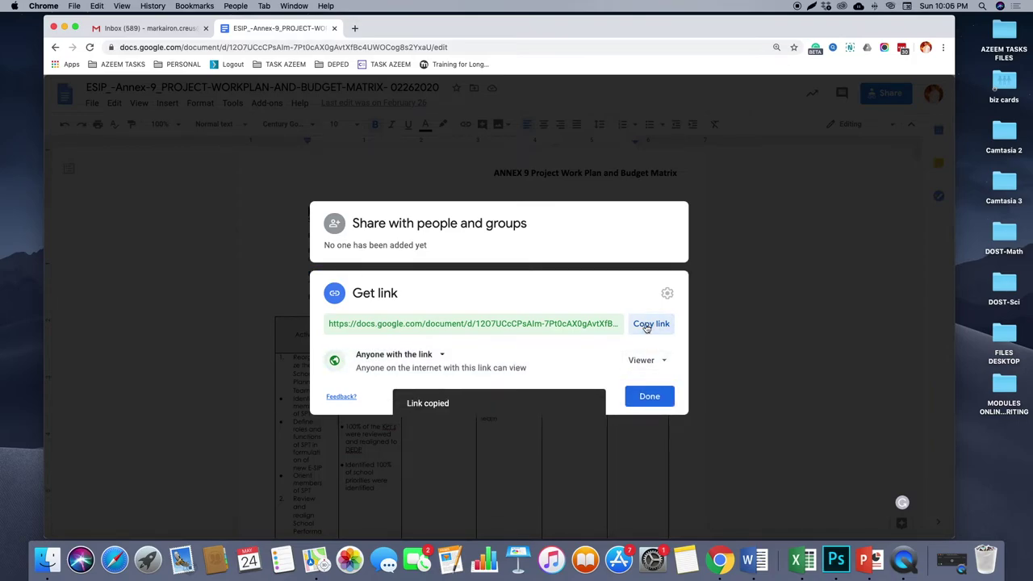
pyautogui.click(650, 396)
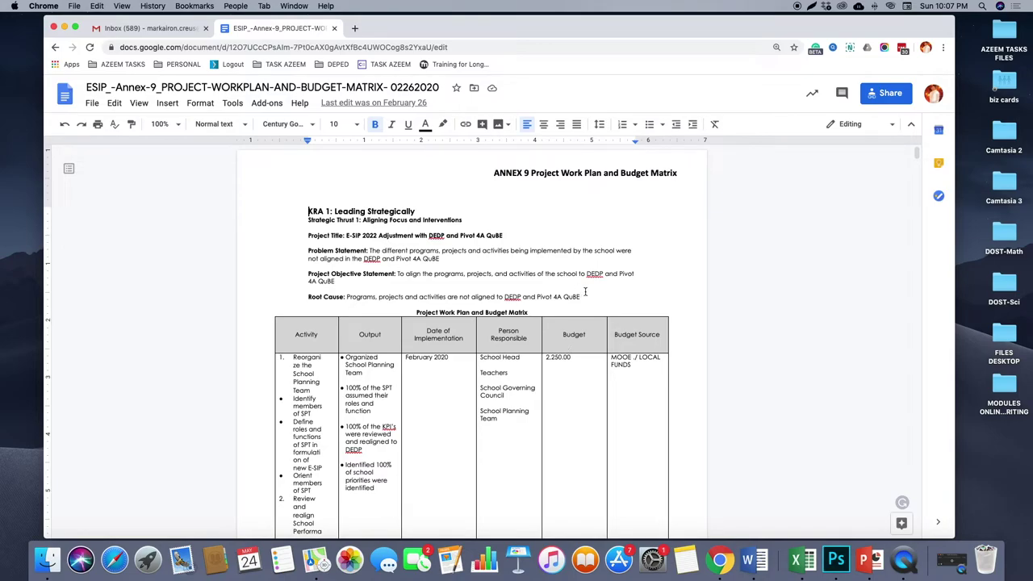
# - Open the work plan document's link-sharing settings and examine the roles available to people with the link
pyautogui.click(871, 96)
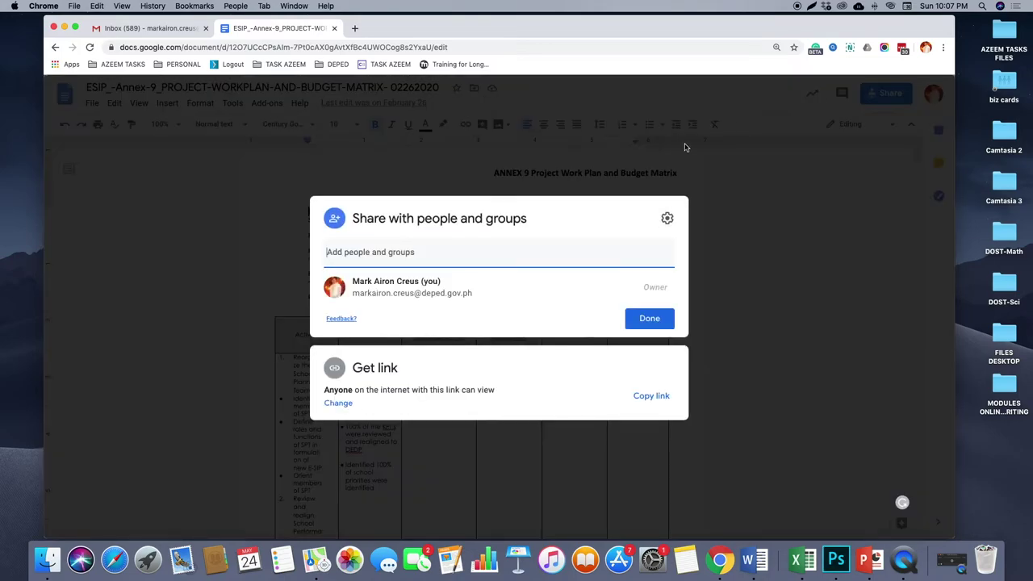
pyautogui.click(340, 253)
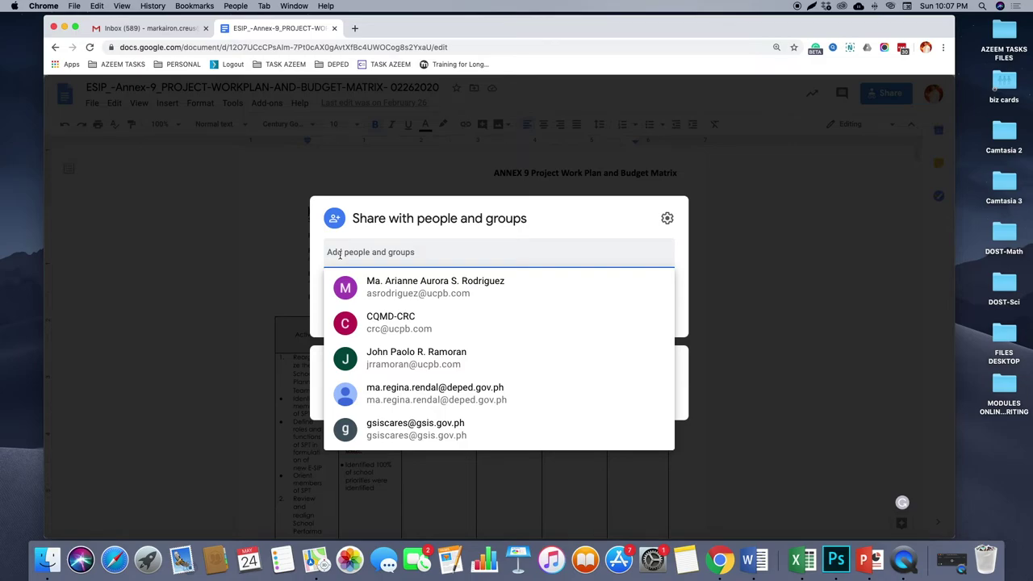
pyautogui.press('Escape')
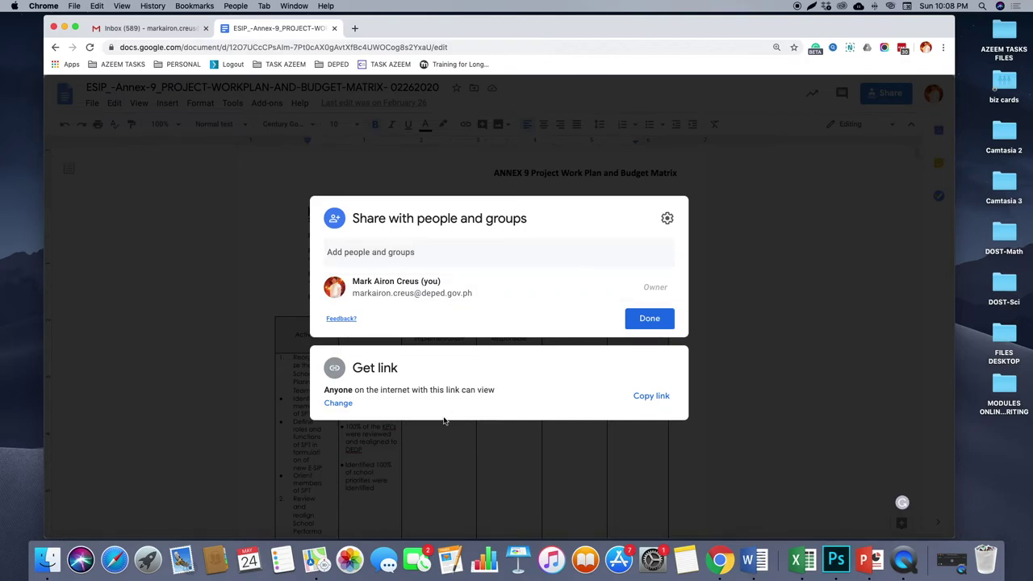
pyautogui.click(339, 404)
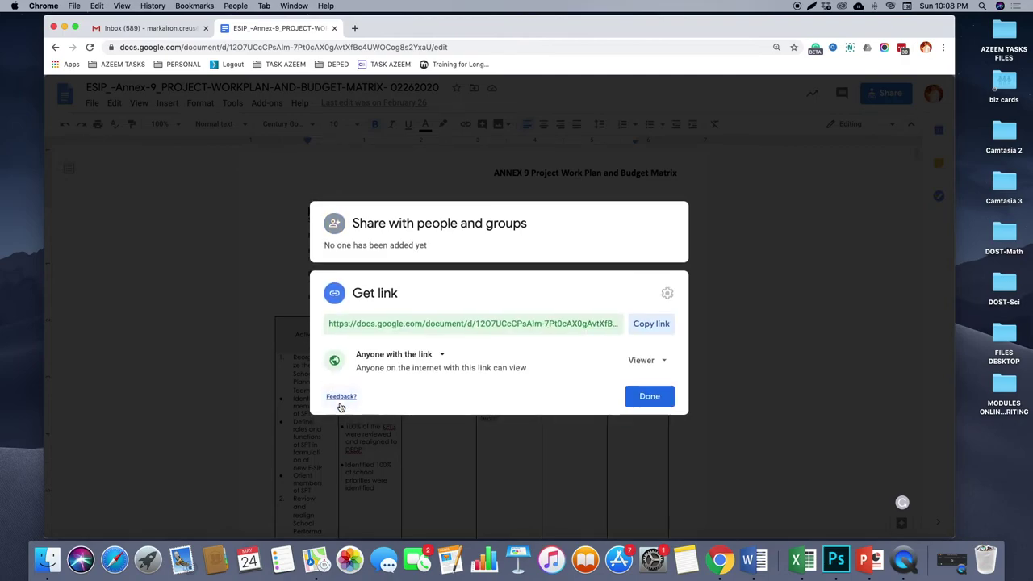
pyautogui.click(655, 365)
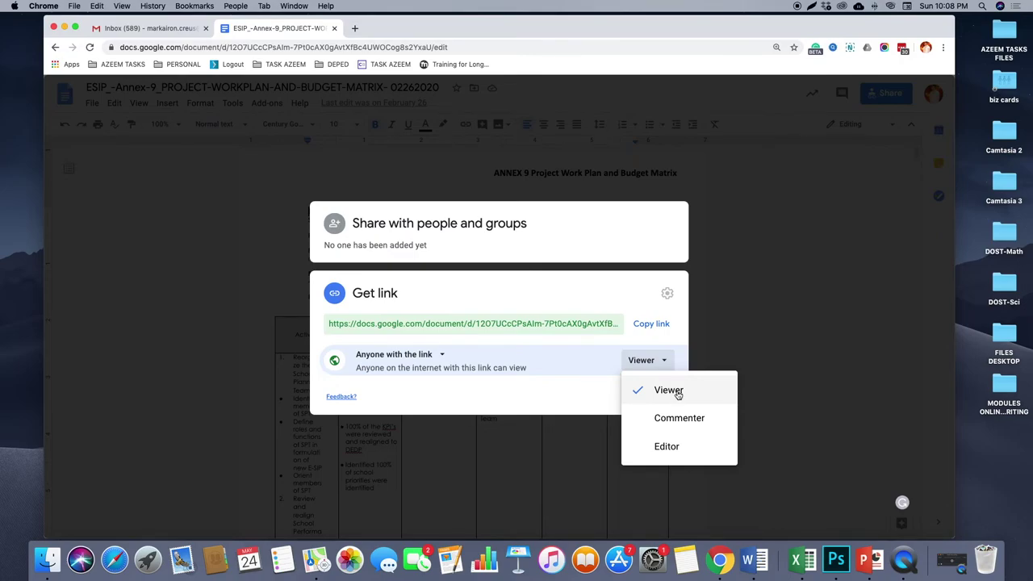
pyautogui.click(675, 394)
pyautogui.click(652, 365)
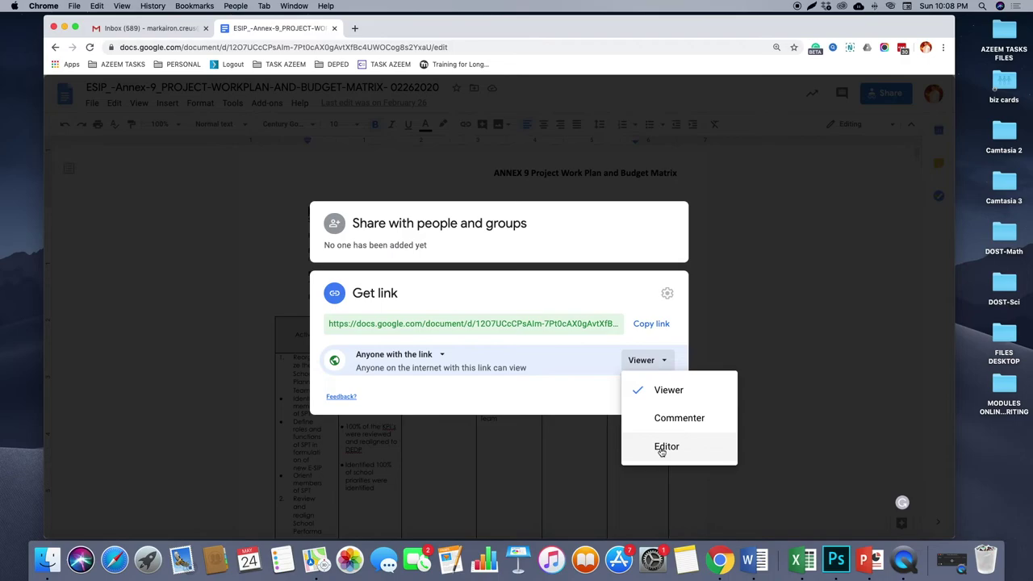
pyautogui.click(643, 361)
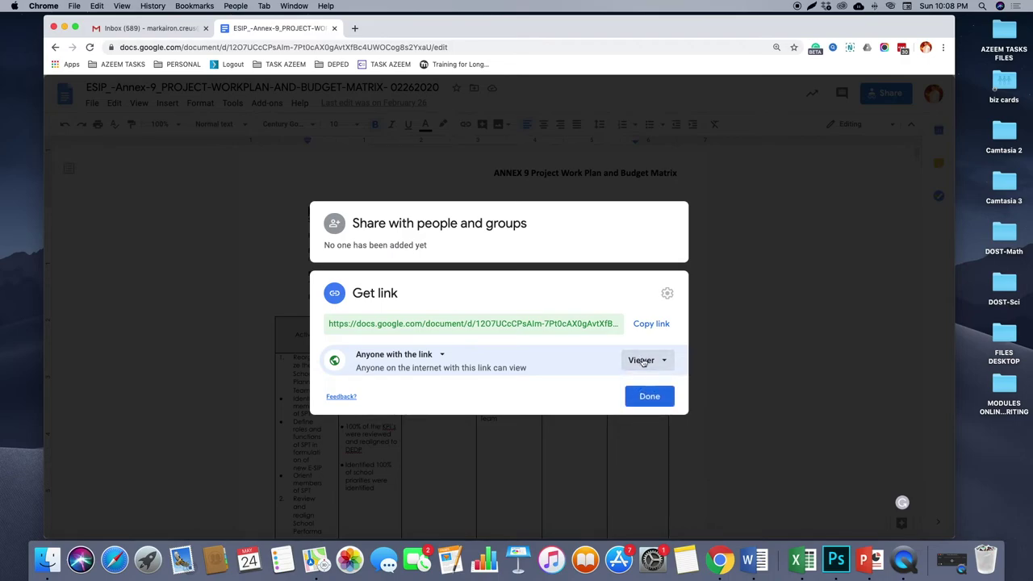
# - Keep link access as Anyone with the link and Viewer, copy the link and close the sharing settings
pyautogui.click(410, 356)
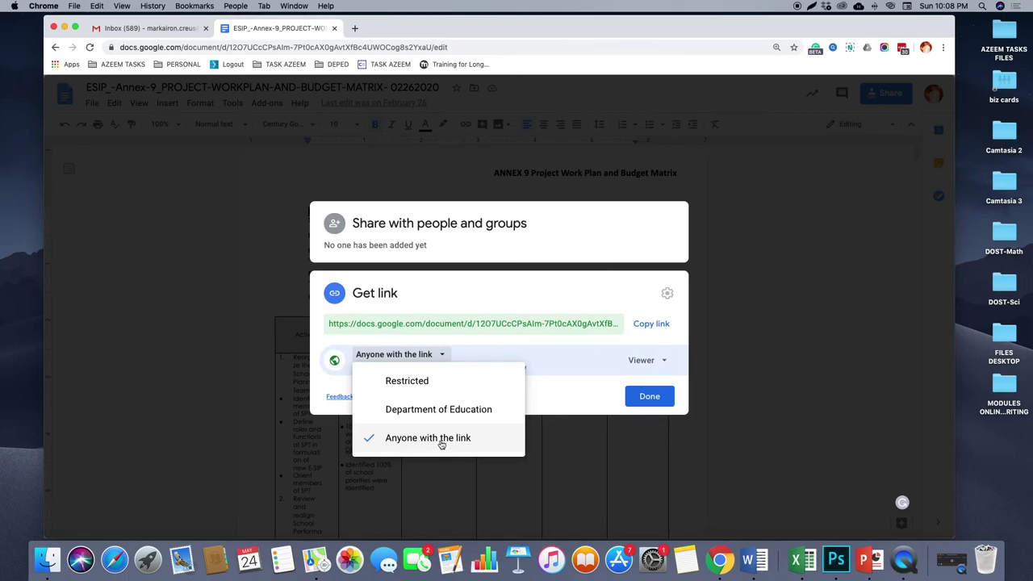
pyautogui.click(440, 443)
pyautogui.click(657, 364)
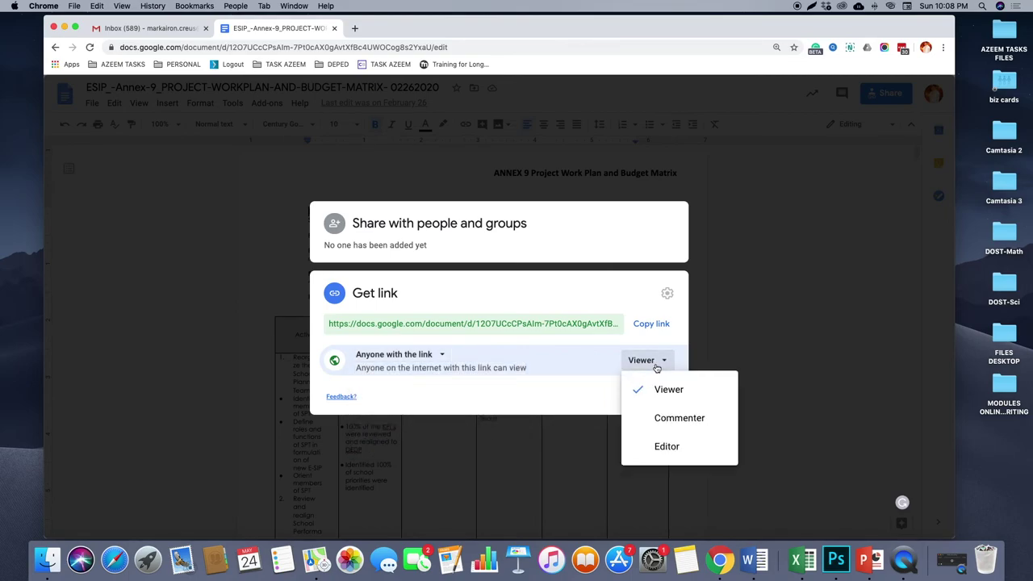
pyautogui.click(662, 392)
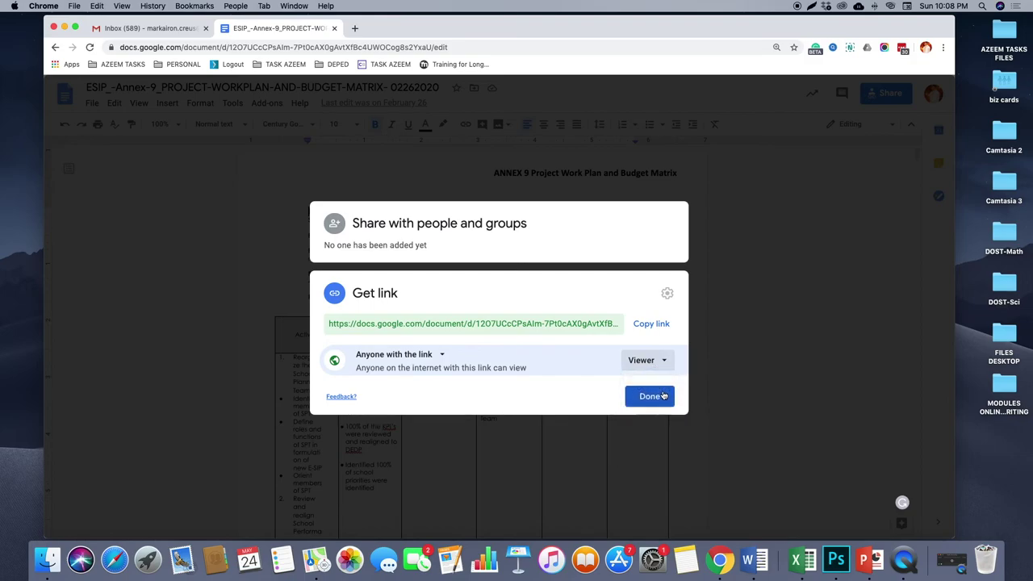
pyautogui.click(646, 324)
pyautogui.click(651, 397)
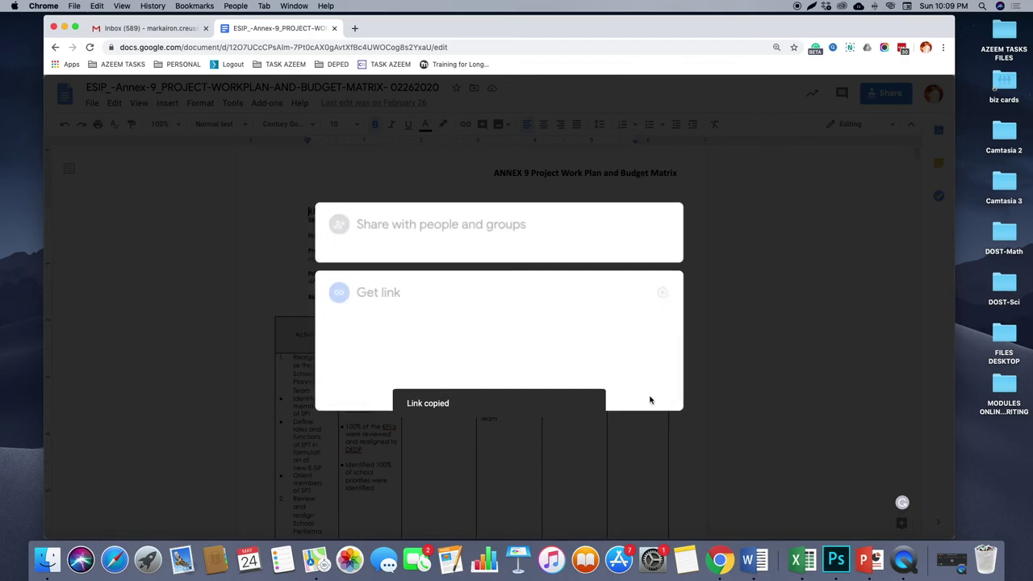